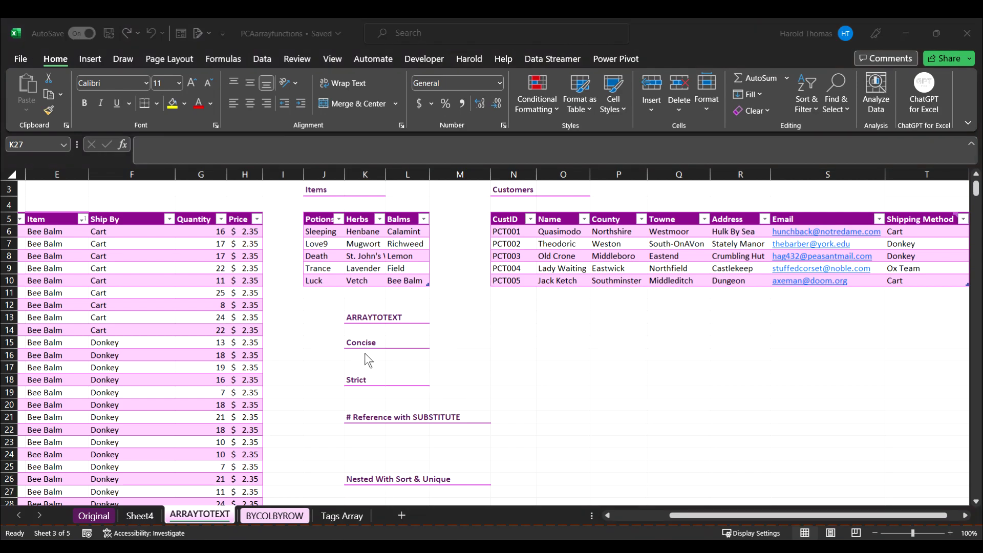
Step: Enter an ARRAYTOTEXT formula in K16 under Concise that covers the Customers table's Name and County columns, using the default format
{"action": "left_click", "coordinate": [370, 355]}
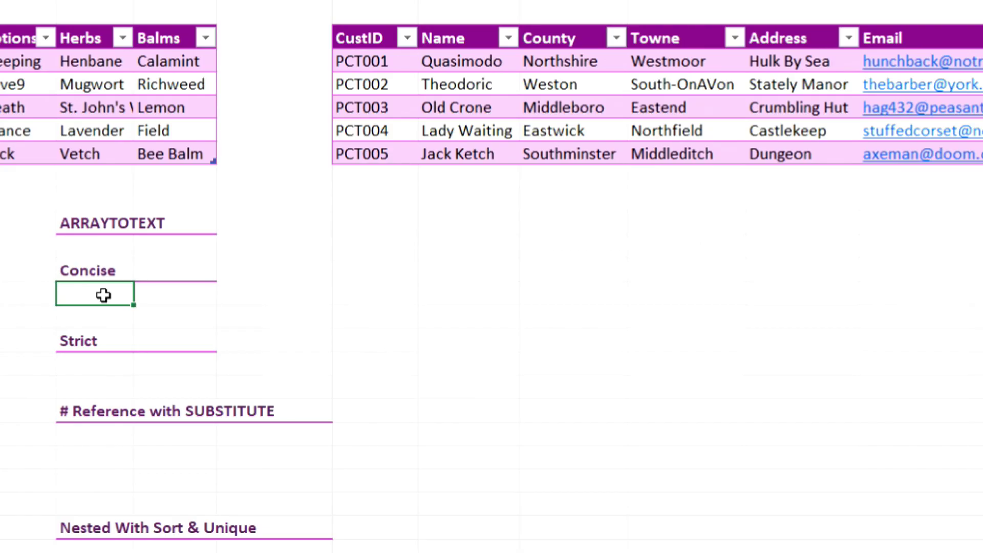
{"action": "type", "text": "=arrayt"}
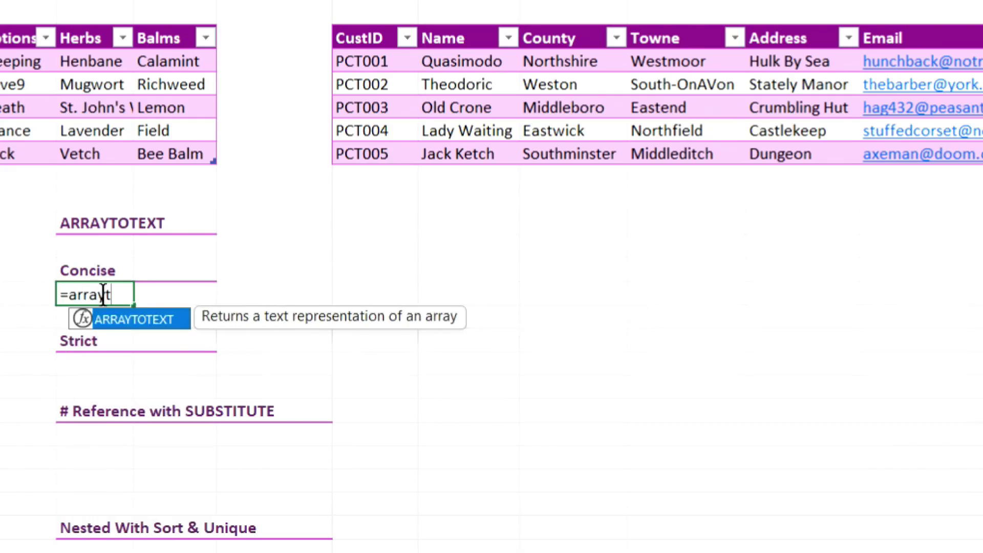
{"action": "type", "text": "otext("}
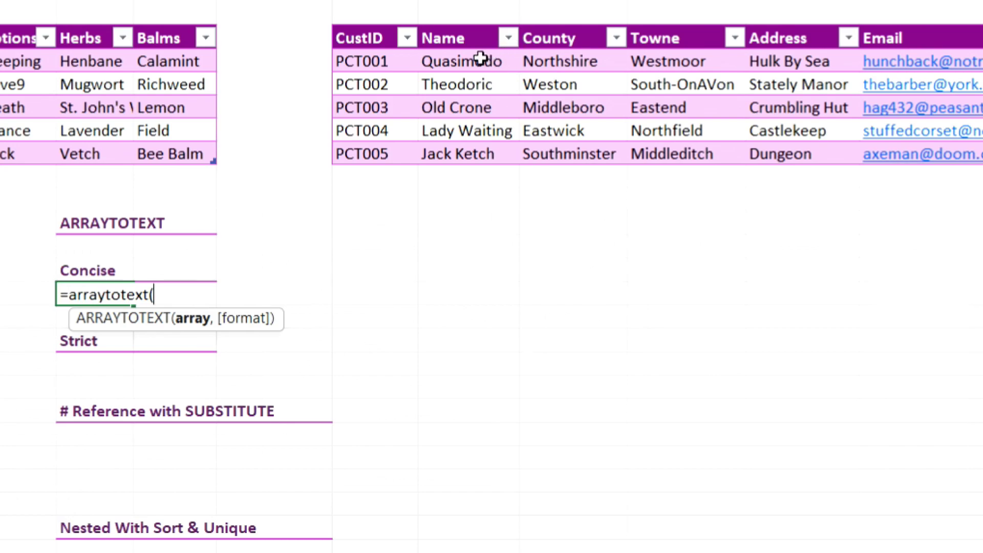
{"action": "left_click_drag", "start_coordinate": [479, 58], "coordinate": [583, 149]}
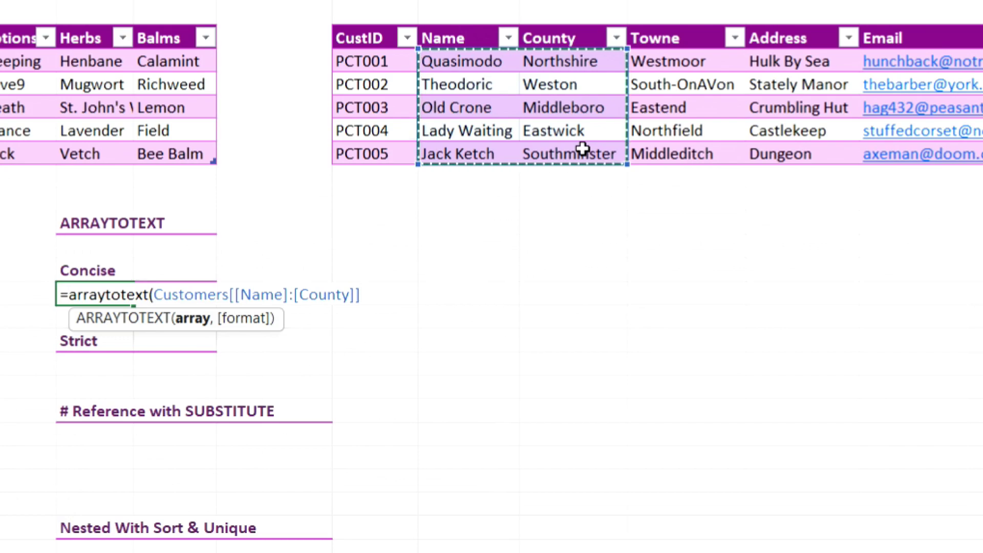
{"action": "type", "text": ")"}
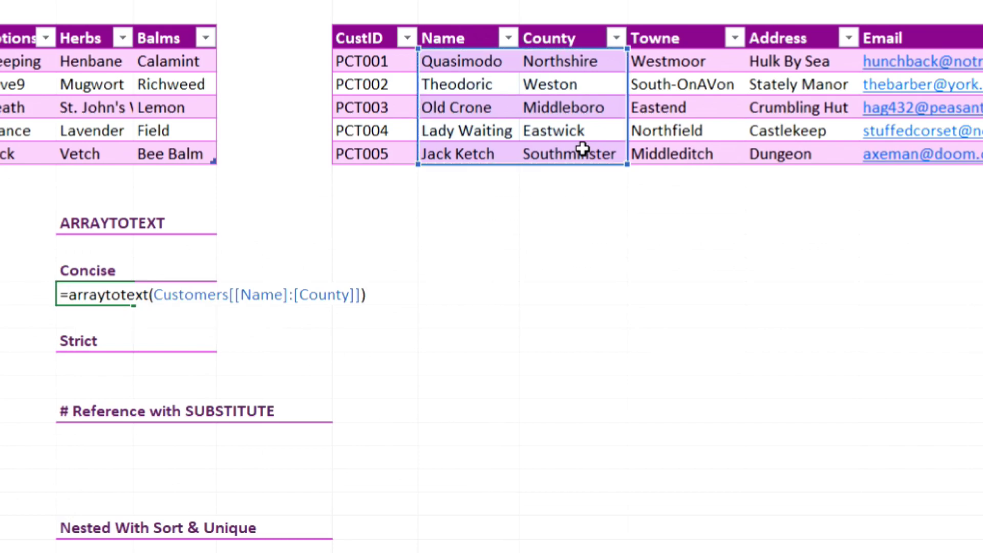
{"action": "key", "text": "Return"}
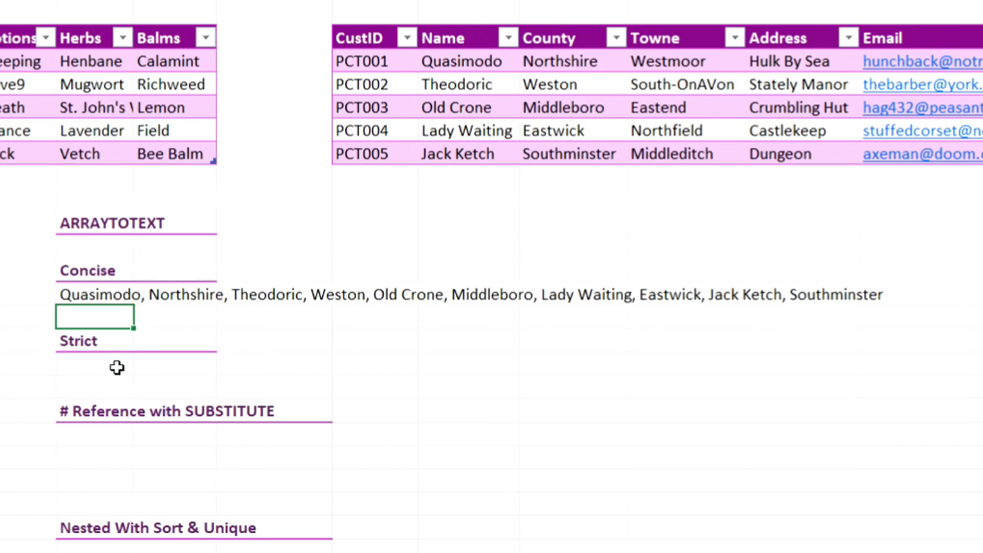
{"action": "left_click", "coordinate": [100, 295]}
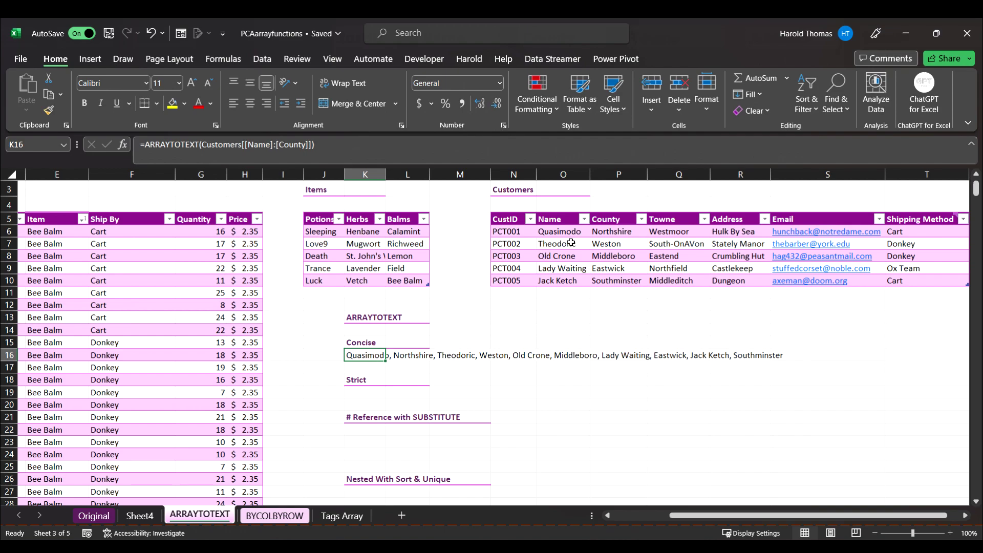
Step: Test the Concise formula's link to the Customers table by changing the County in P7 to Easton and undoing that edit
{"action": "left_click", "coordinate": [615, 242]}
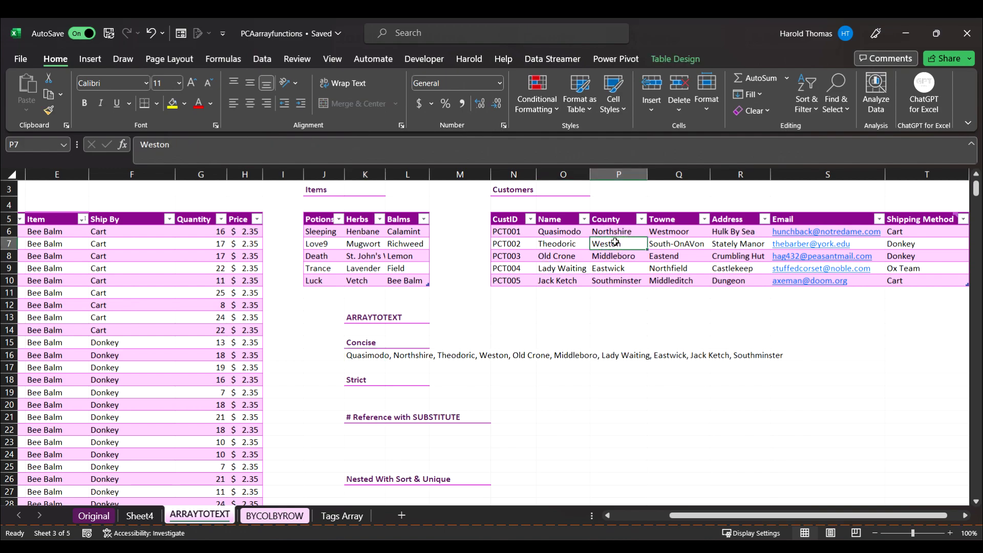
{"action": "type", "text": "East"}
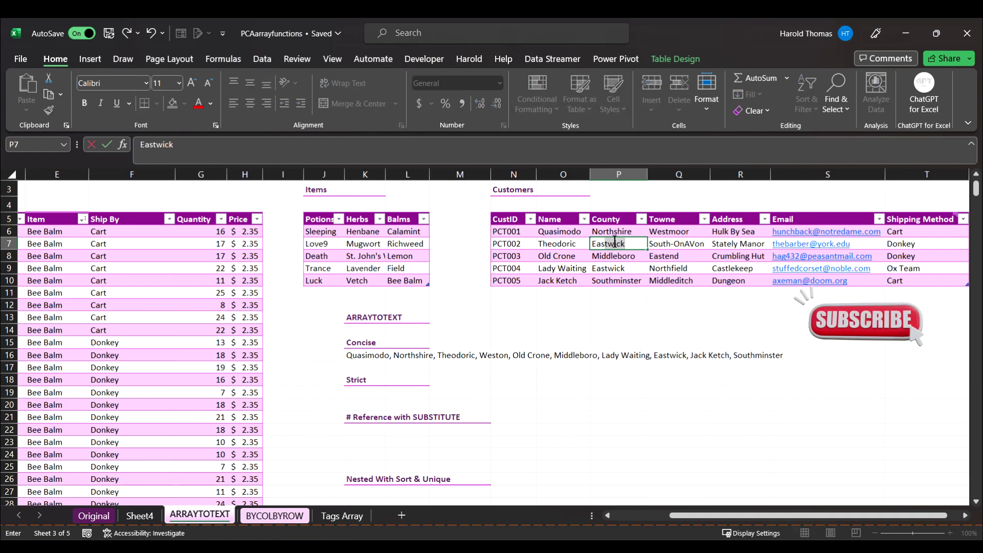
{"action": "type", "text": "on"}
{"action": "key", "text": "Return"}
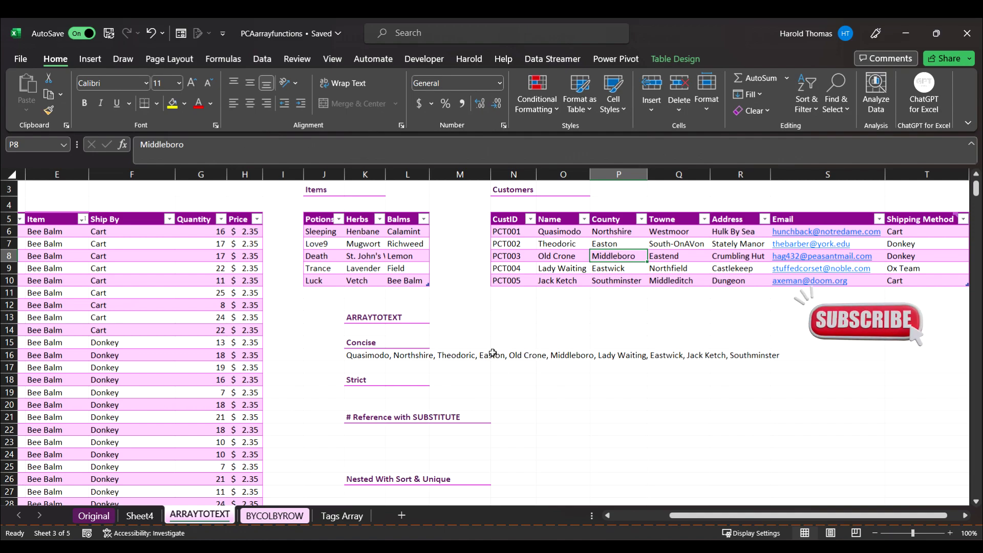
{"action": "key", "text": "ctrl+z"}
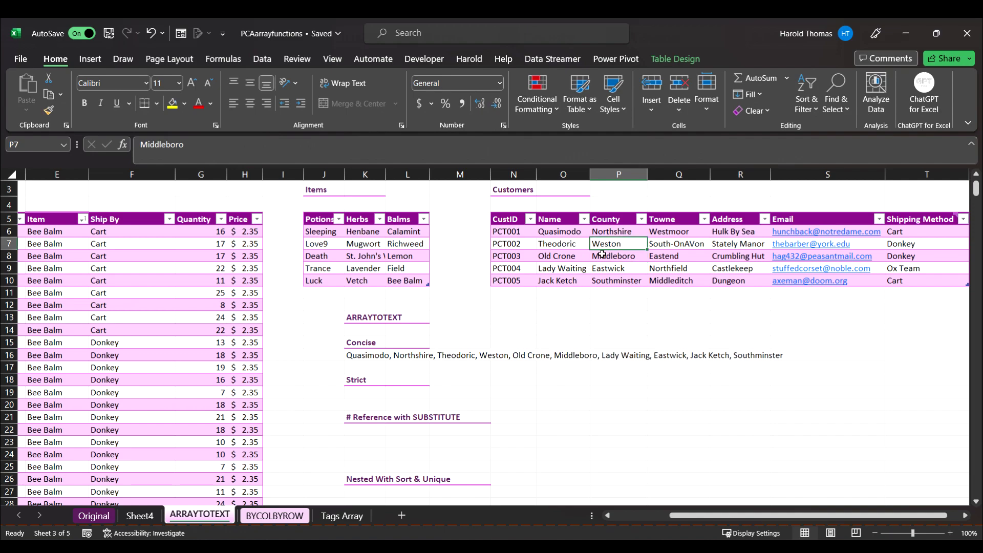
Step: Enter an ARRAYTOTEXT formula in K19 under Strict for the Customers Name and County columns, with format argument 1
{"action": "left_click", "coordinate": [364, 393]}
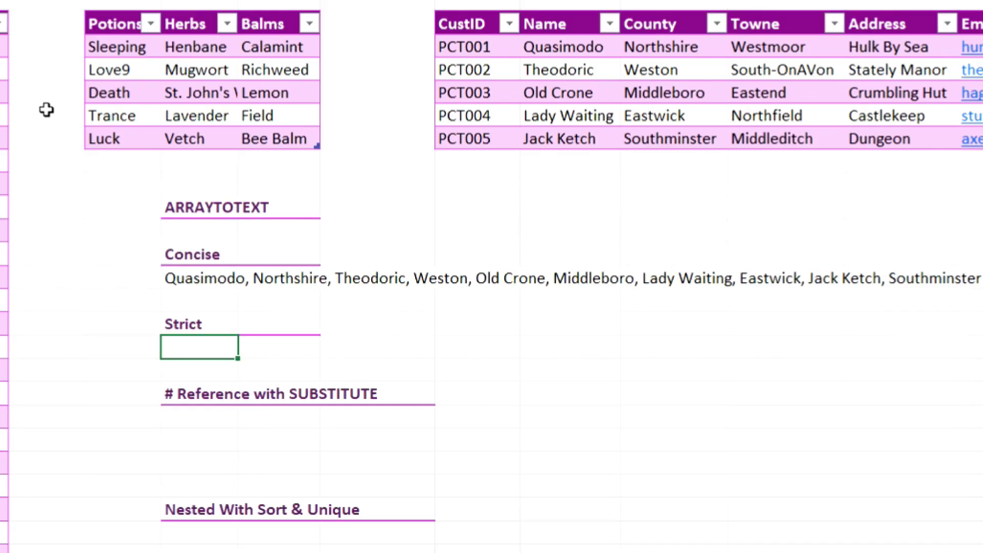
{"action": "type", "text": "=arr"}
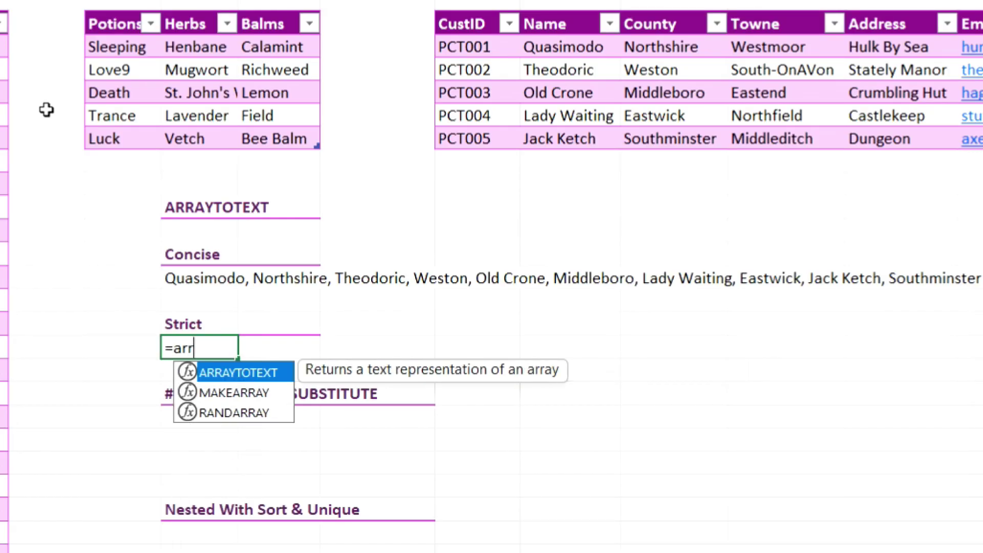
{"action": "type", "text": "aytote"}
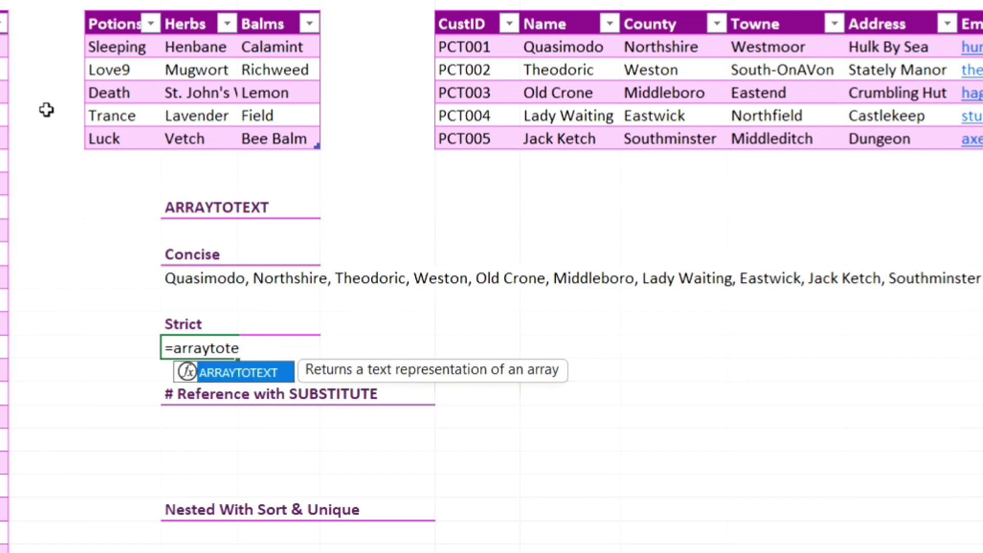
{"action": "type", "text": "xt("}
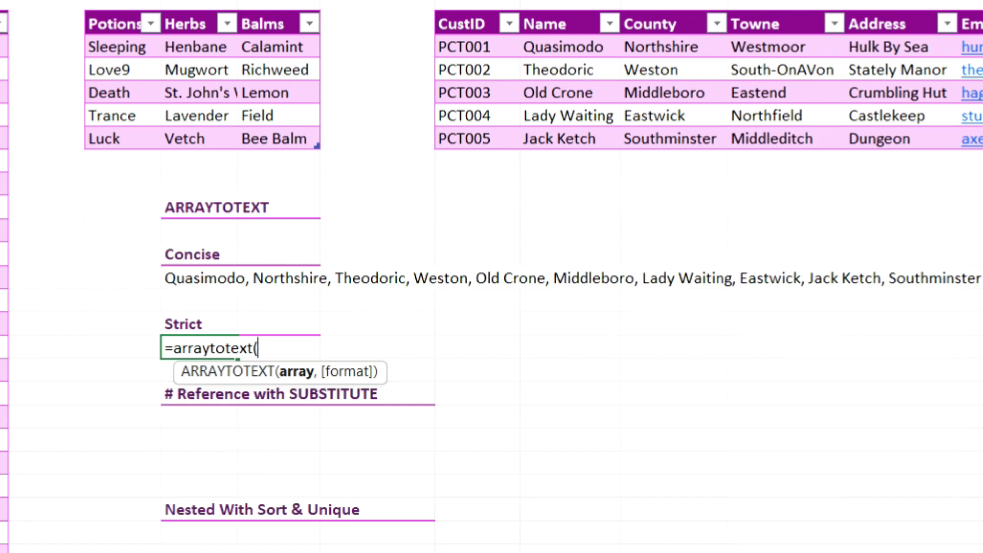
{"action": "left_click_drag", "start_coordinate": [563, 47], "coordinate": [671, 127]}
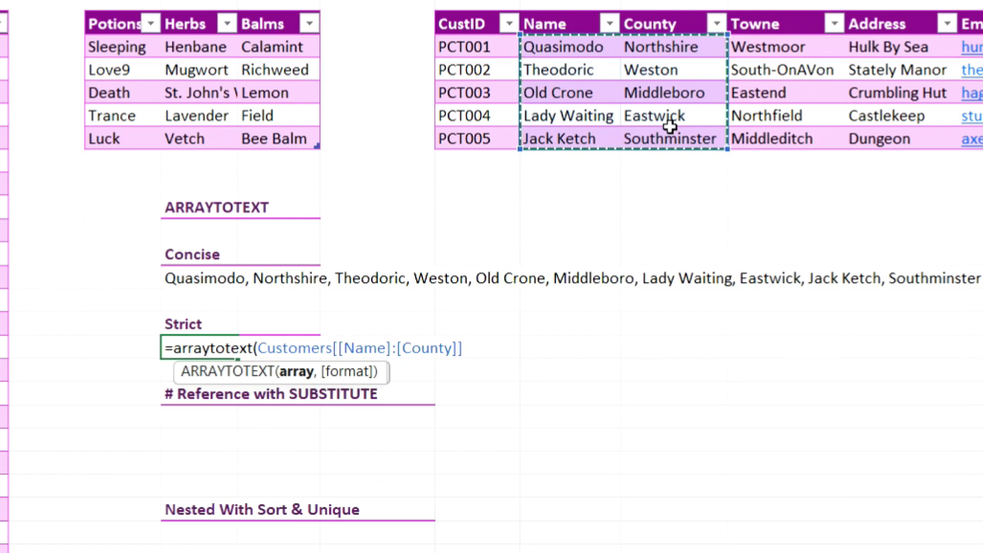
{"action": "type", "text": ","}
{"action": "key", "text": "BackSpace"}
{"action": "type", "text": "1"}
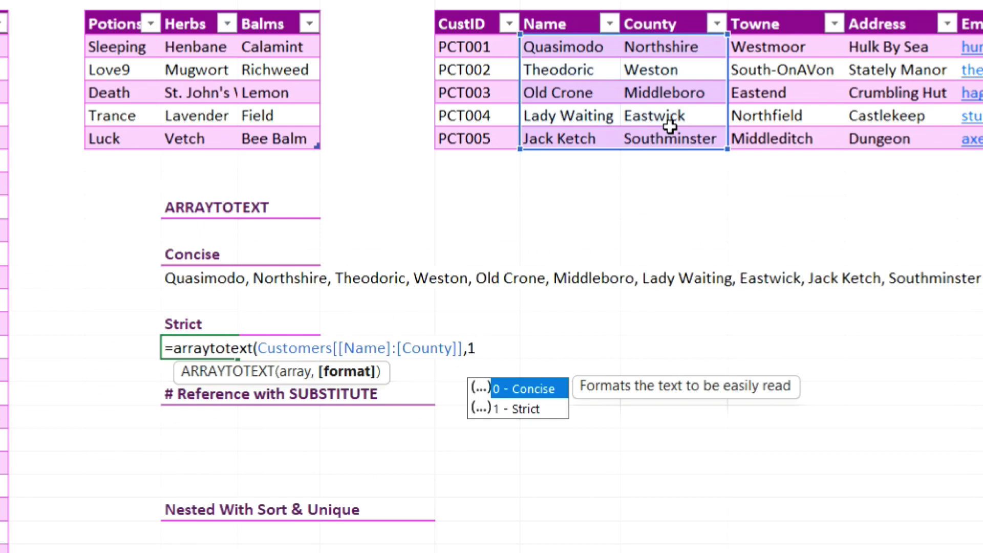
{"action": "type", "text": ")"}
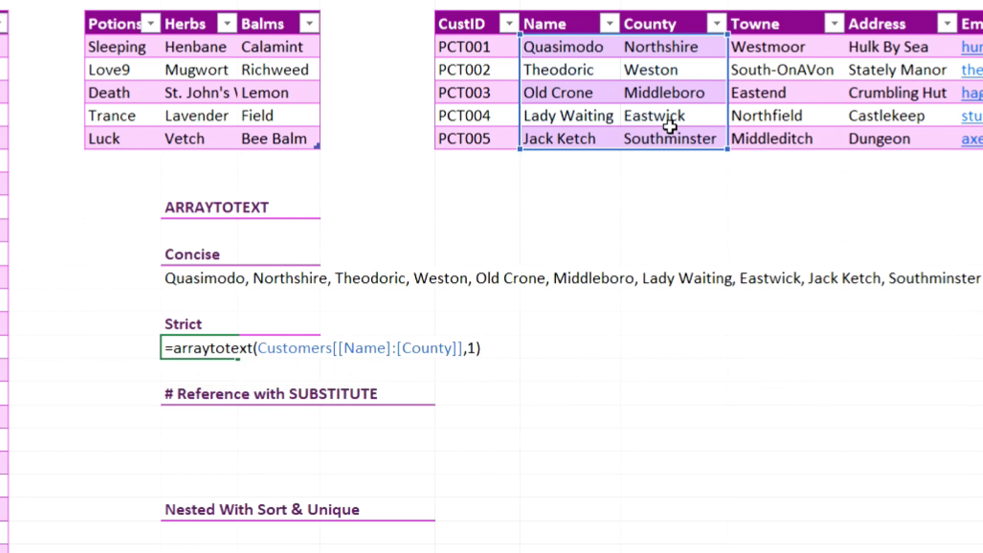
{"action": "key", "text": "Return"}
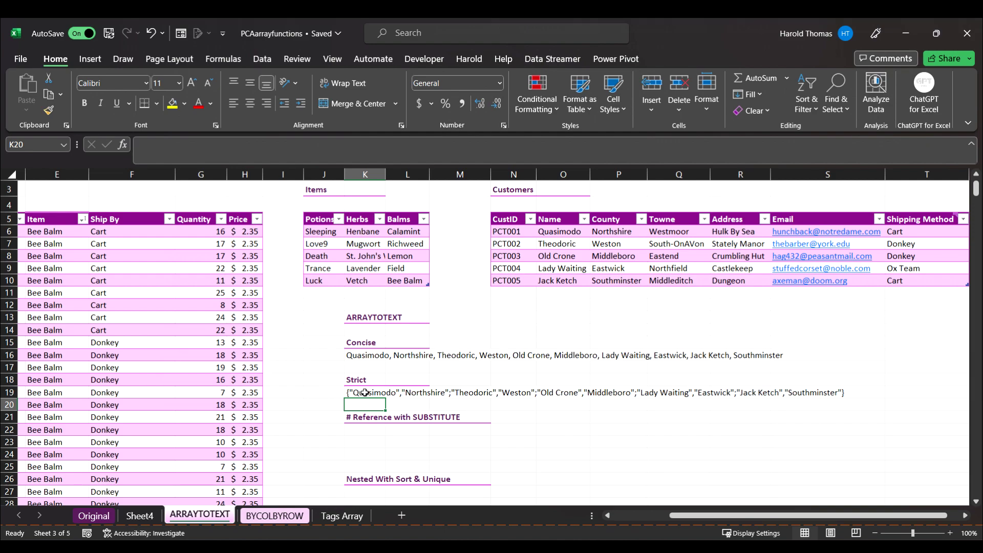
Step: Enter =ARRAYTOTEXT(Customers[Email]) in K22 under the # Reference with SUBSTITUTE heading
{"action": "left_click", "coordinate": [368, 431]}
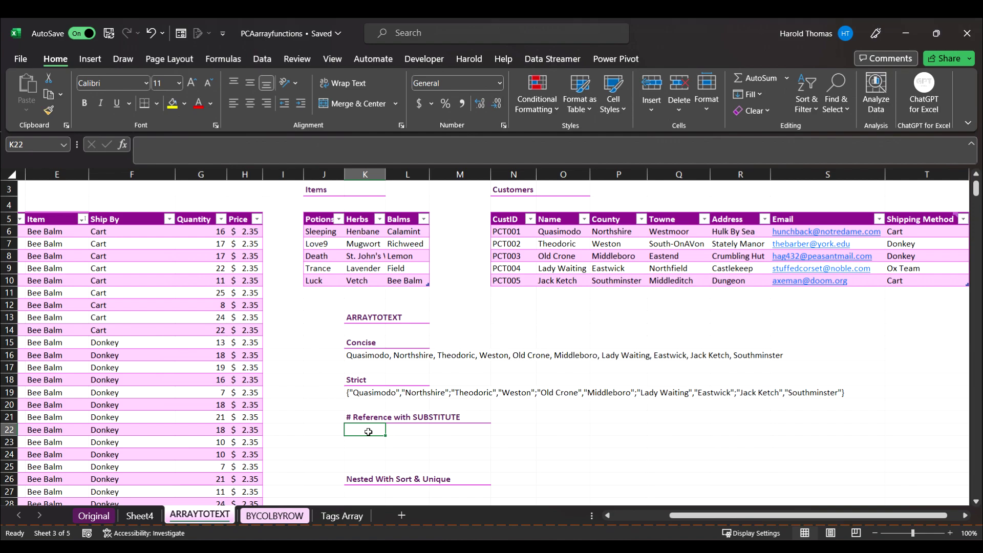
{"action": "type", "text": "="}
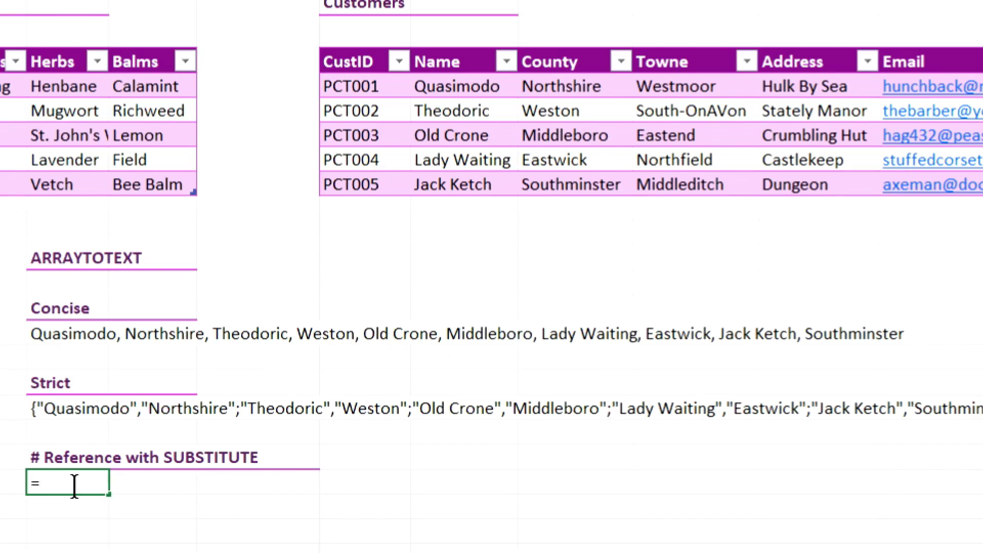
{"action": "type", "text": "arrayt"}
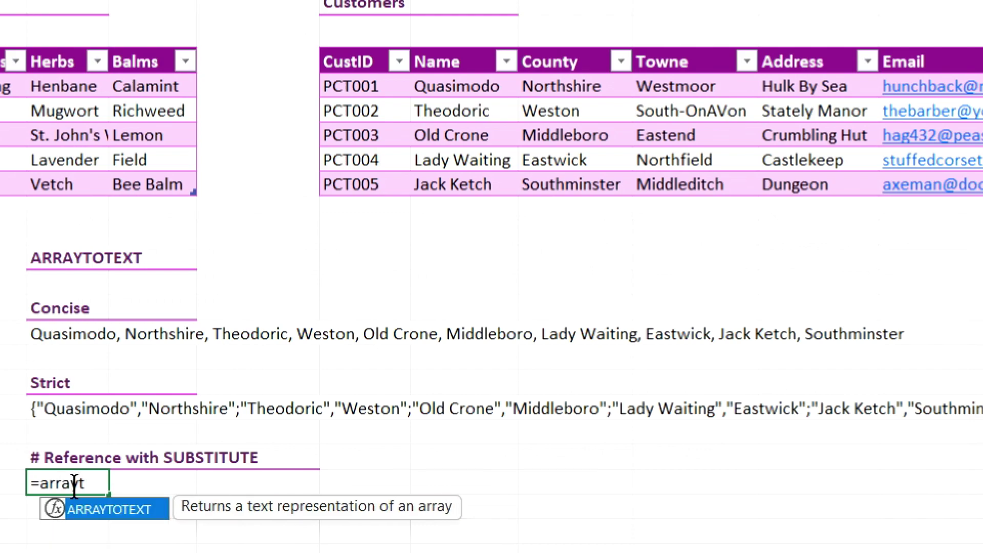
{"action": "type", "text": "otext("}
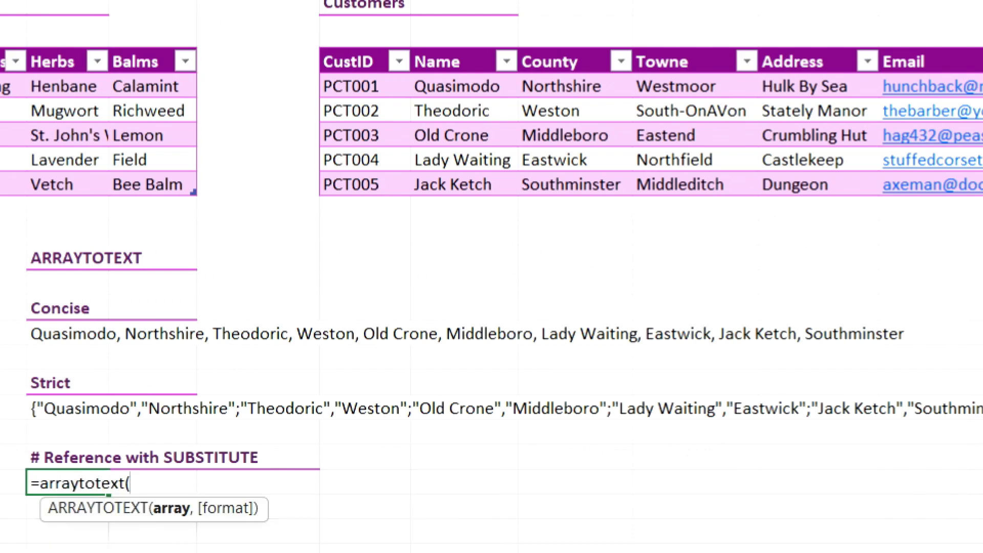
{"action": "left_click_drag", "start_coordinate": [896, 86], "coordinate": [907, 186]}
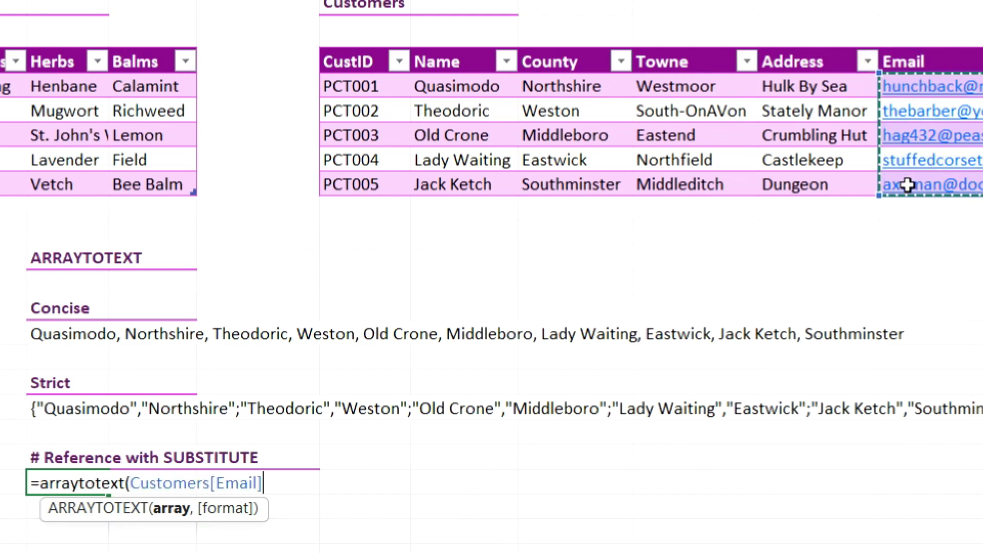
{"action": "type", "text": ")"}
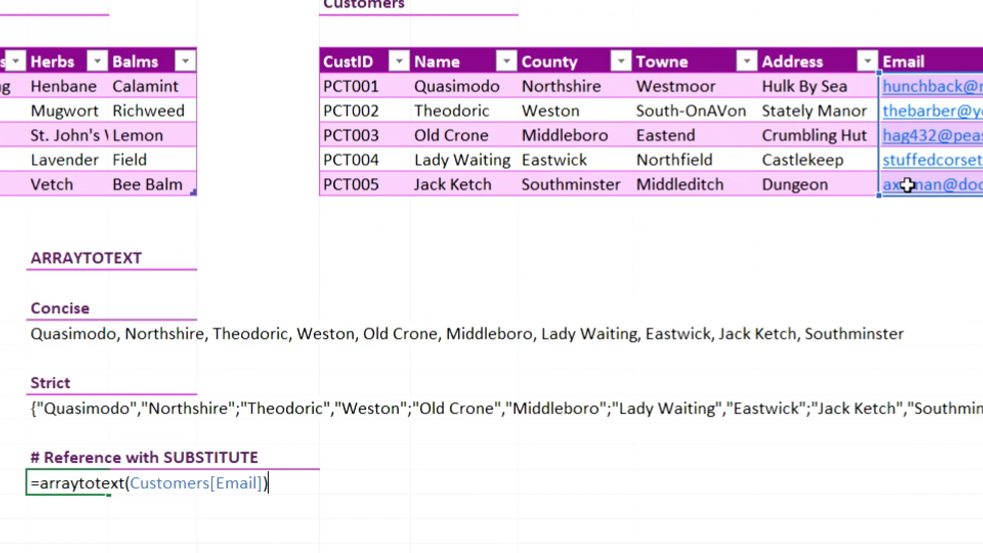
{"action": "key", "text": "Return"}
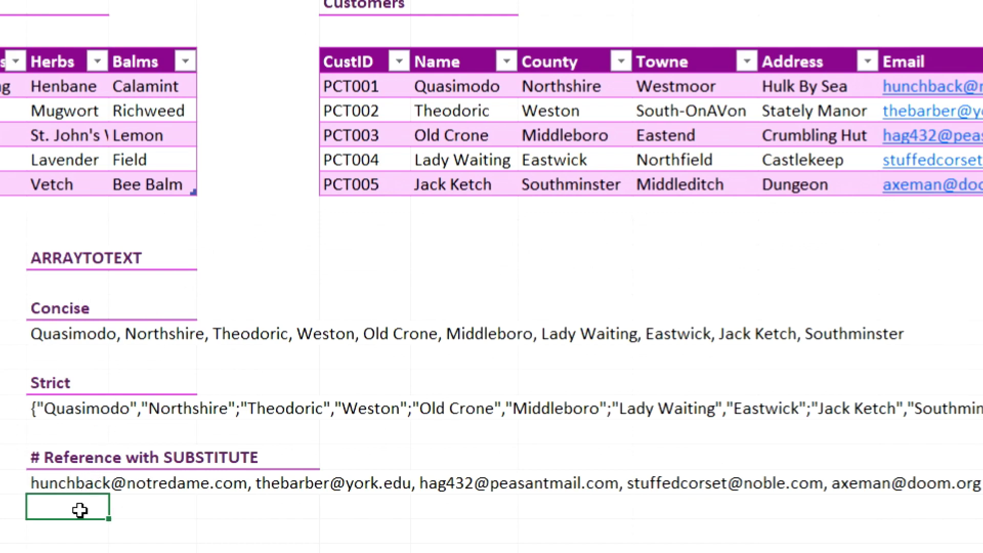
Step: Enter =SUBSTITUTE(K22#,",",";") in K24 to replace the commas in the email list with semicolons
{"action": "left_click", "coordinate": [79, 529]}
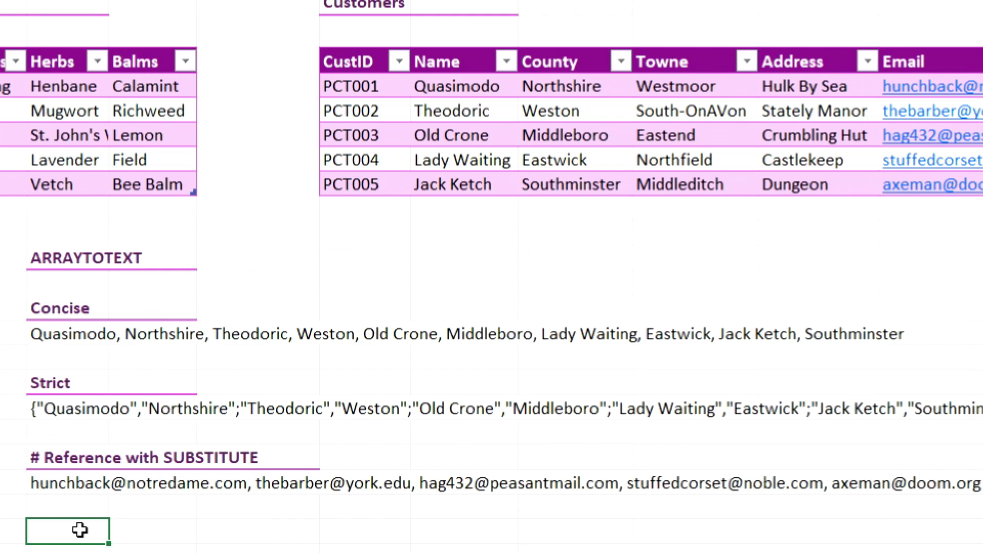
{"action": "type", "text": "=s"}
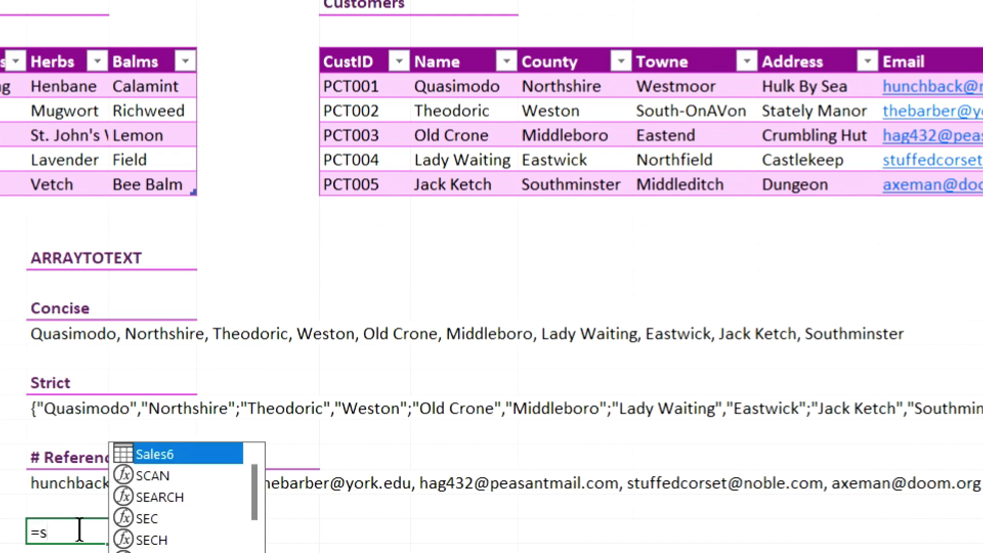
{"action": "type", "text": "ubstitu"}
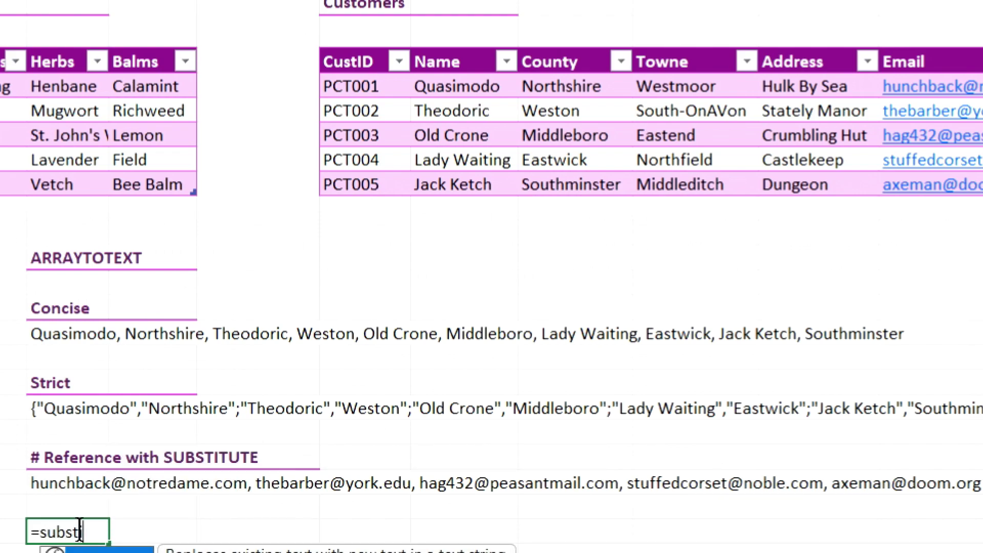
{"action": "type", "text": "te("}
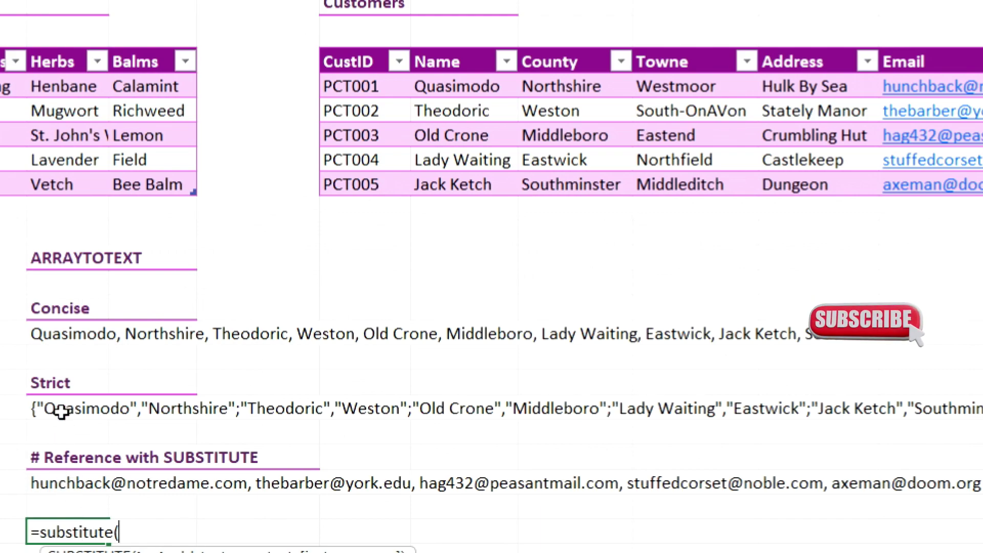
{"action": "left_click", "coordinate": [56, 487]}
{"action": "type", "text": "#,"}
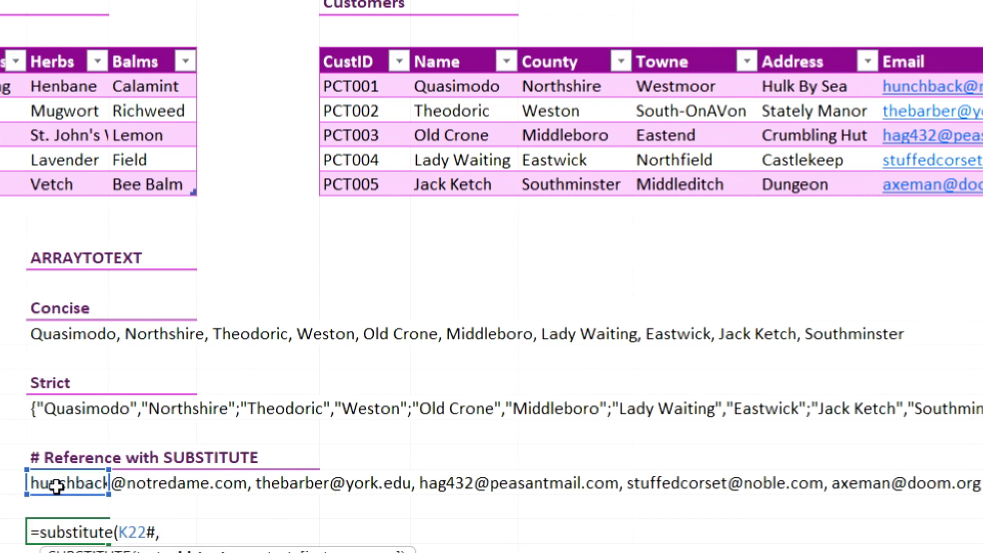
{"action": "type", "text": "\",\",\";\")"}
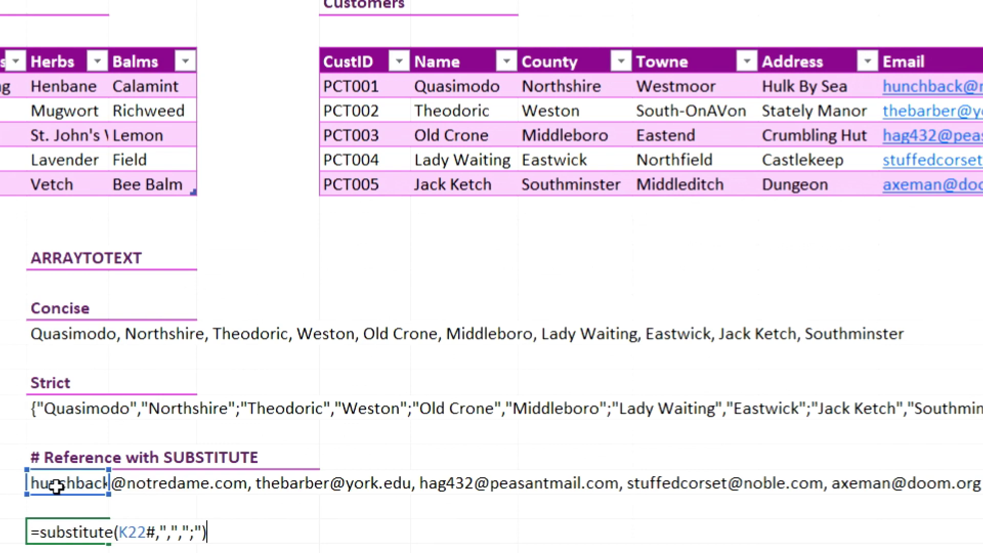
{"action": "key", "text": "Return"}
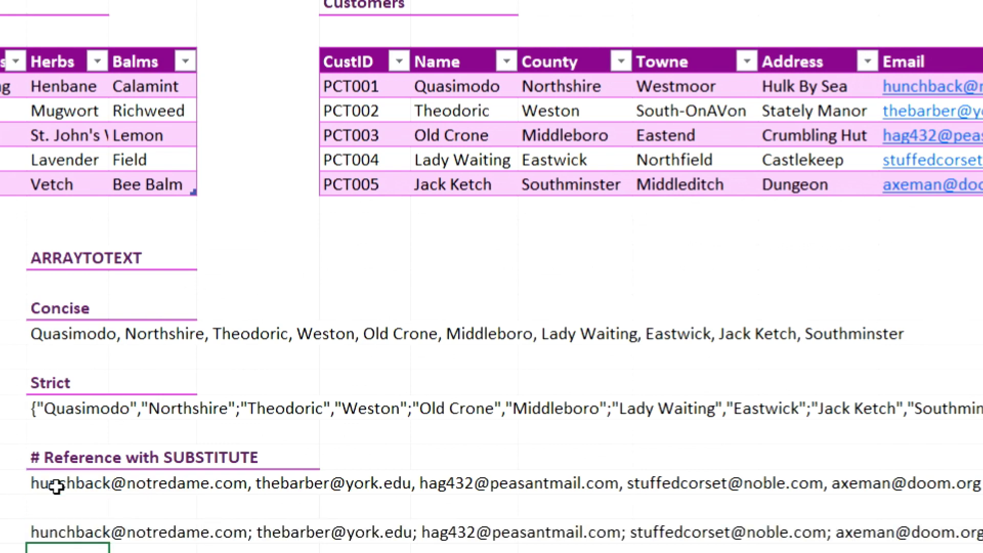
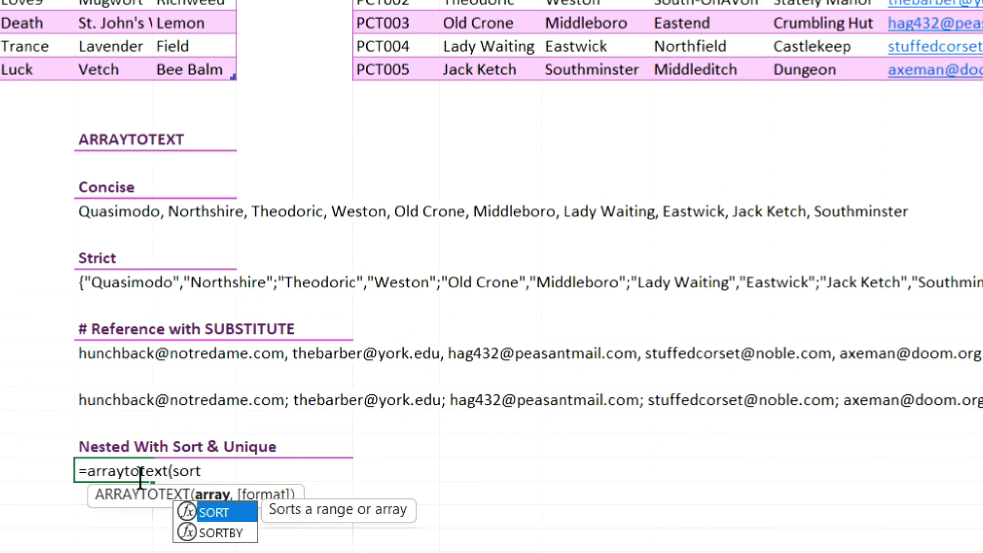
Step: Complete the formula =ARRAYTOTEXT(SORT(UNIQUE(E6:E545))) in K27 under the Nested With Sort & Unique heading and review it
{"action": "type", "text": "(unique"}
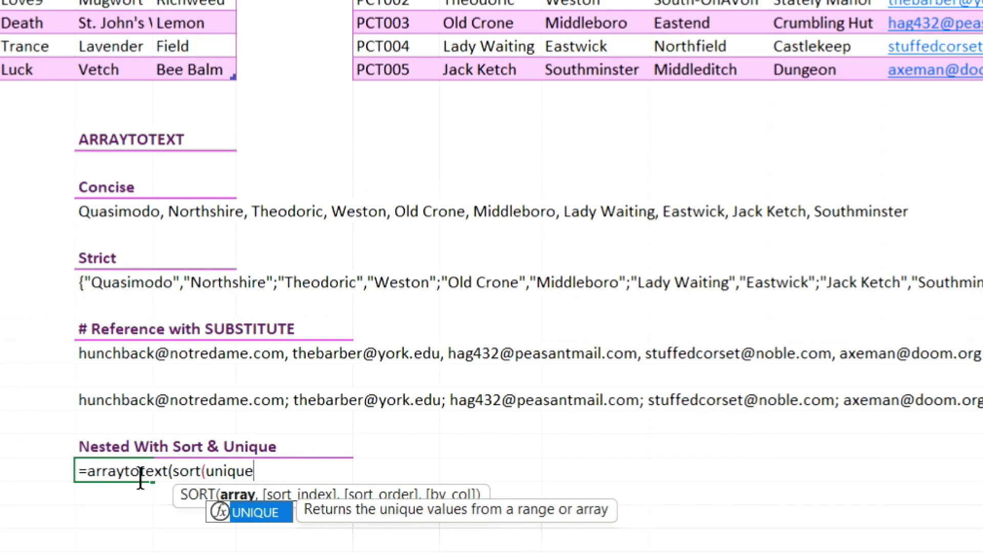
{"action": "type", "text": "("}
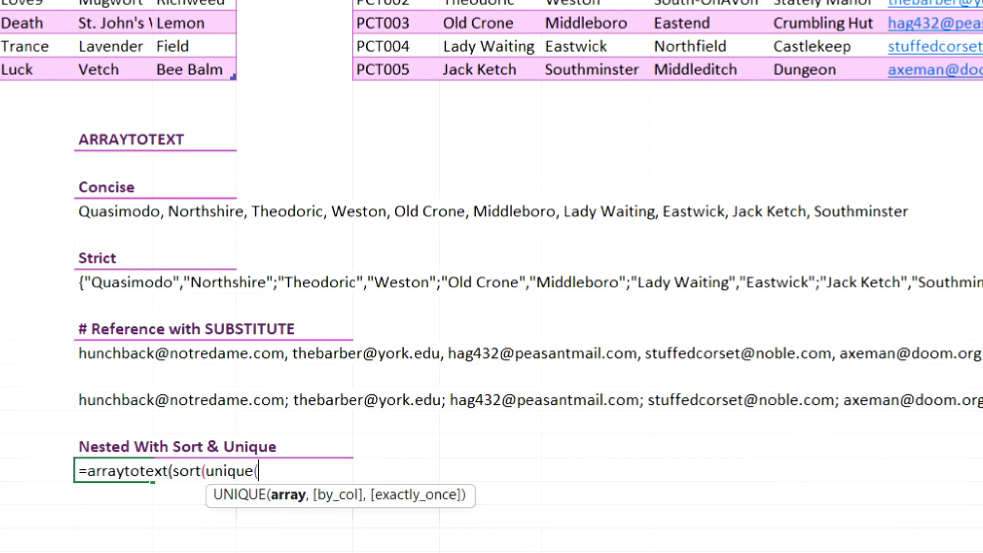
{"action": "scroll", "coordinate": [491, 252], "scroll_direction": "up", "scroll_amount": 1}
{"action": "scroll", "coordinate": [492, 276], "scroll_direction": "up", "scroll_amount": 2}
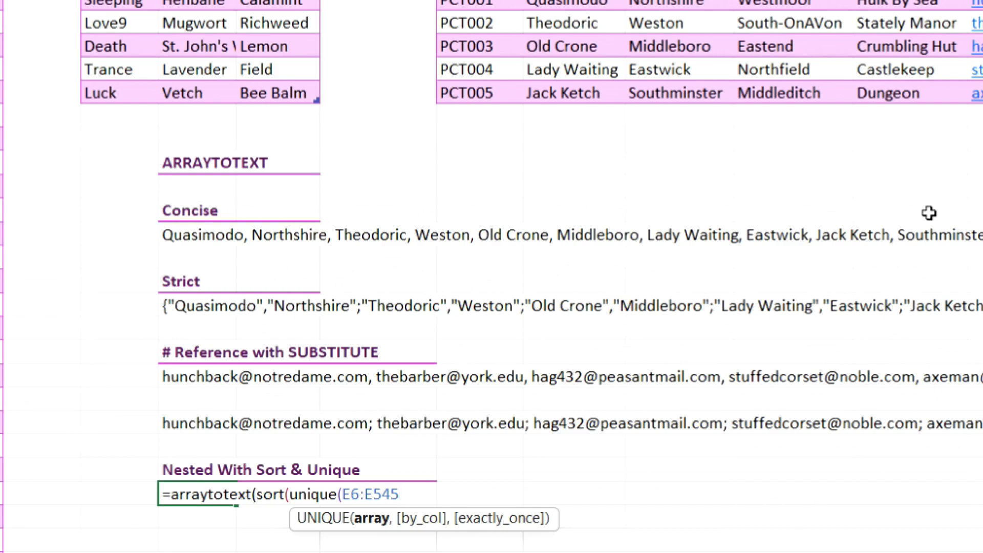
{"action": "type", "text": ")))"}
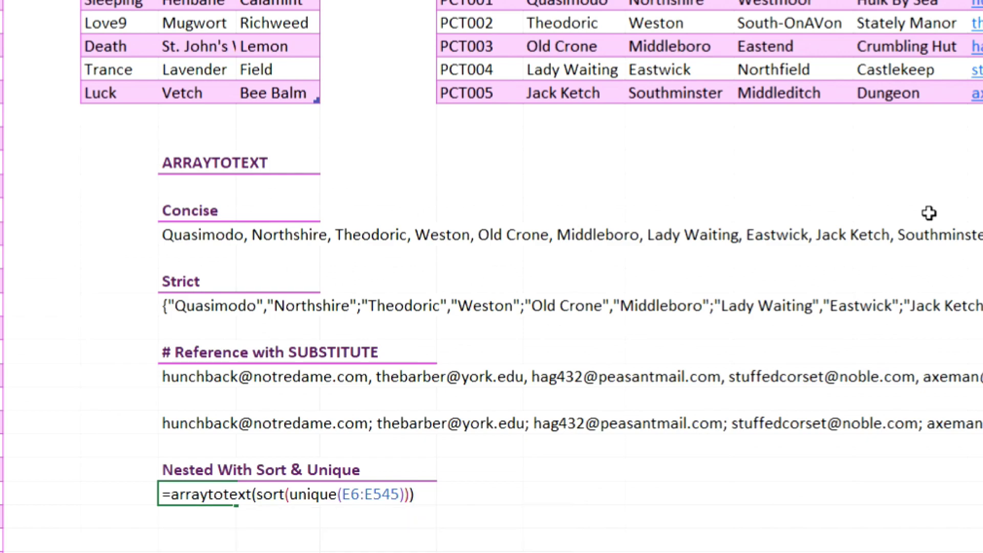
{"action": "key", "text": "Return"}
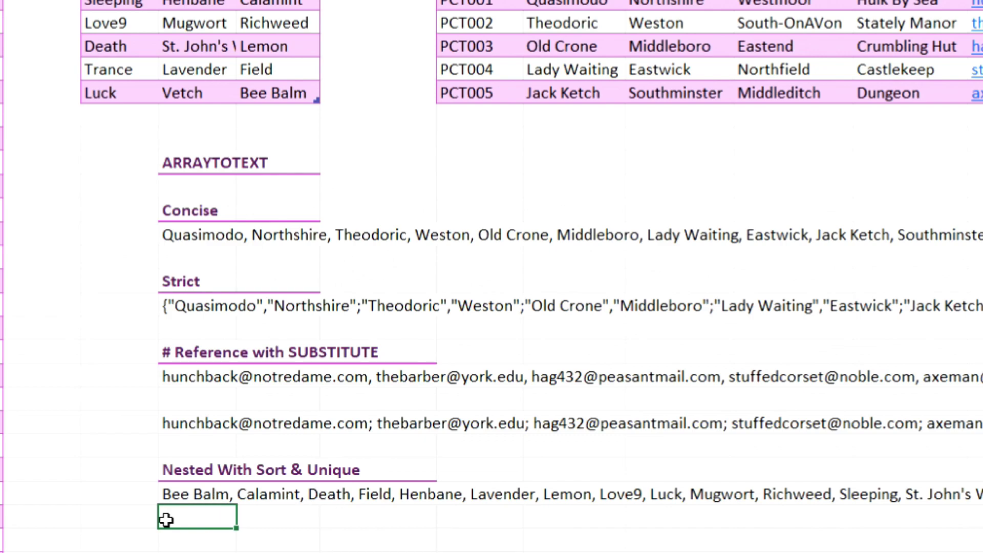
{"action": "left_click", "coordinate": [207, 493]}
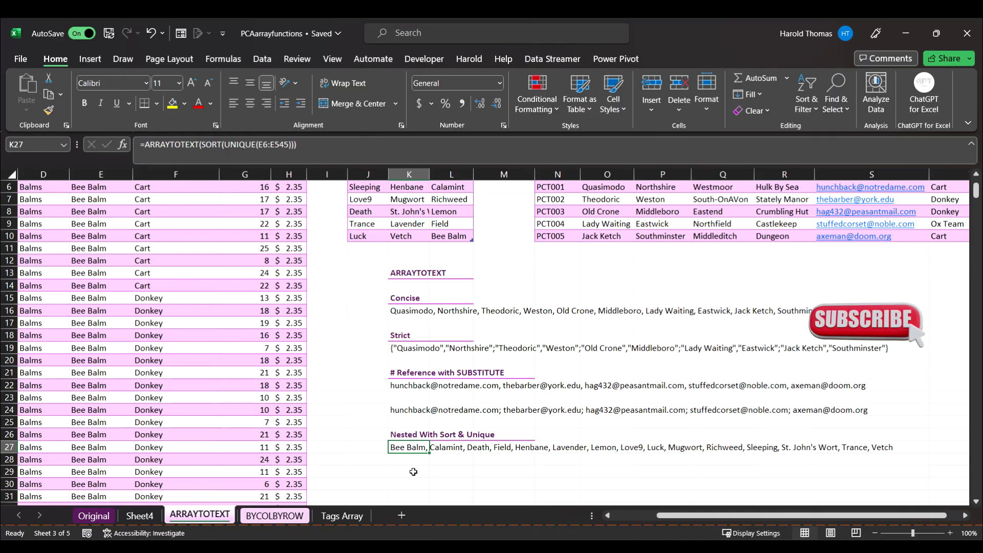
{"action": "left_click", "coordinate": [414, 472]}
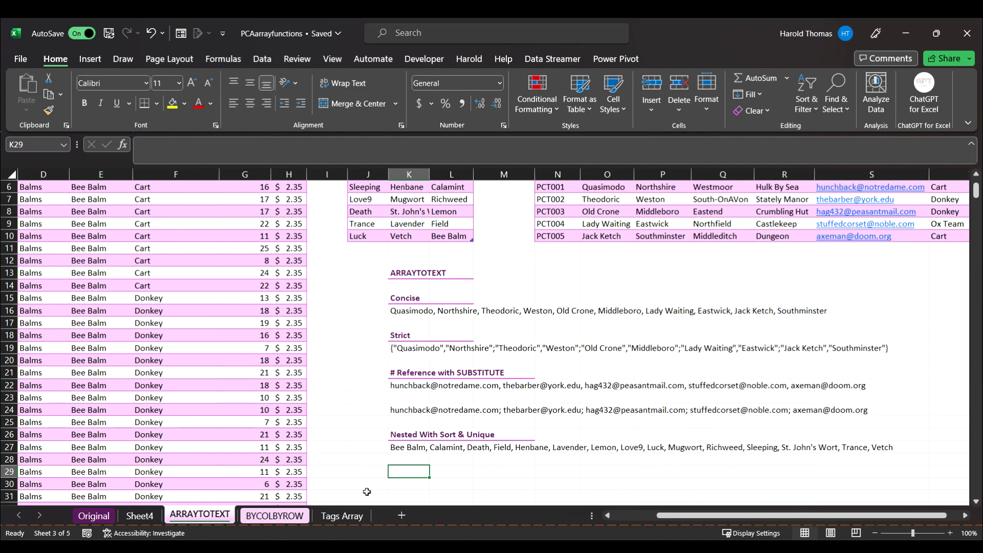
Step: Change the tag in A4 of the Tags Array sheet to Excel 2022 and return to the ARRAYTOTEXT sheet
{"action": "left_click", "coordinate": [352, 517]}
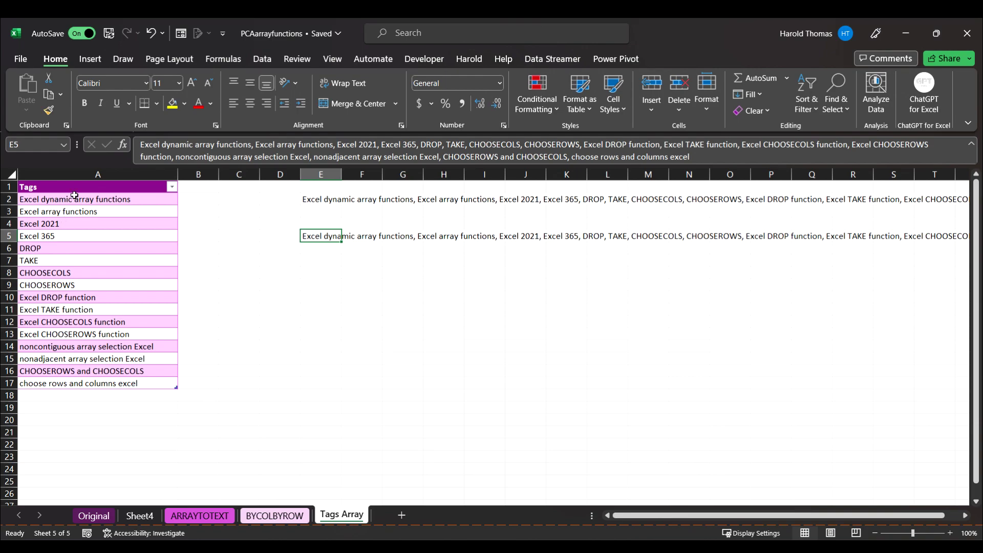
{"action": "left_click", "coordinate": [68, 224]}
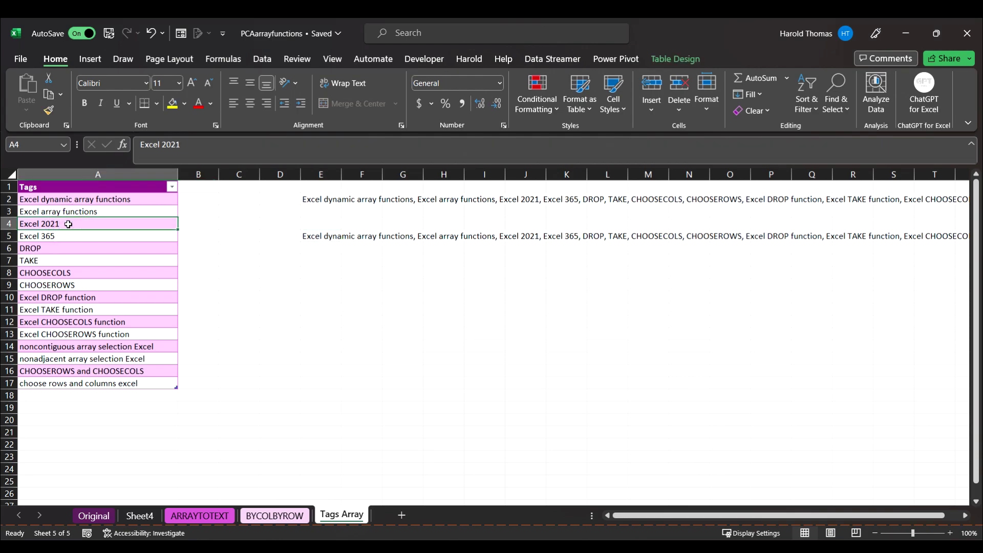
{"action": "type", "text": "Exce"}
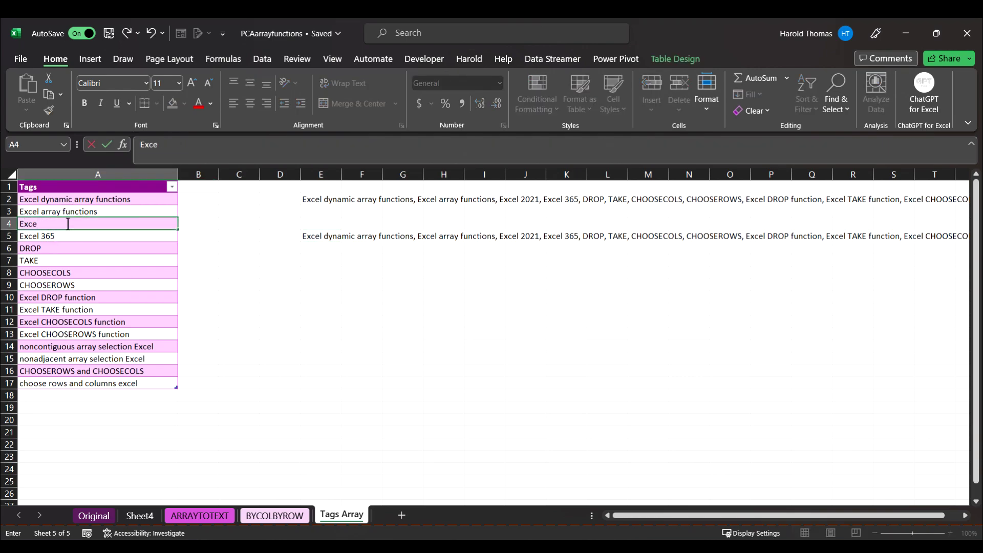
{"action": "type", "text": "l 2022"}
{"action": "key", "text": "Return"}
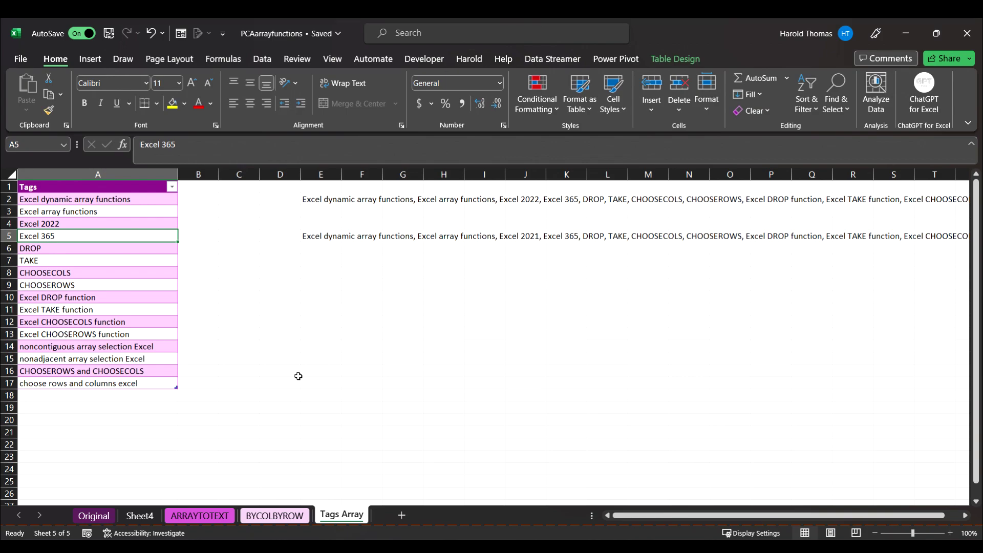
{"action": "left_click", "coordinate": [213, 511]}
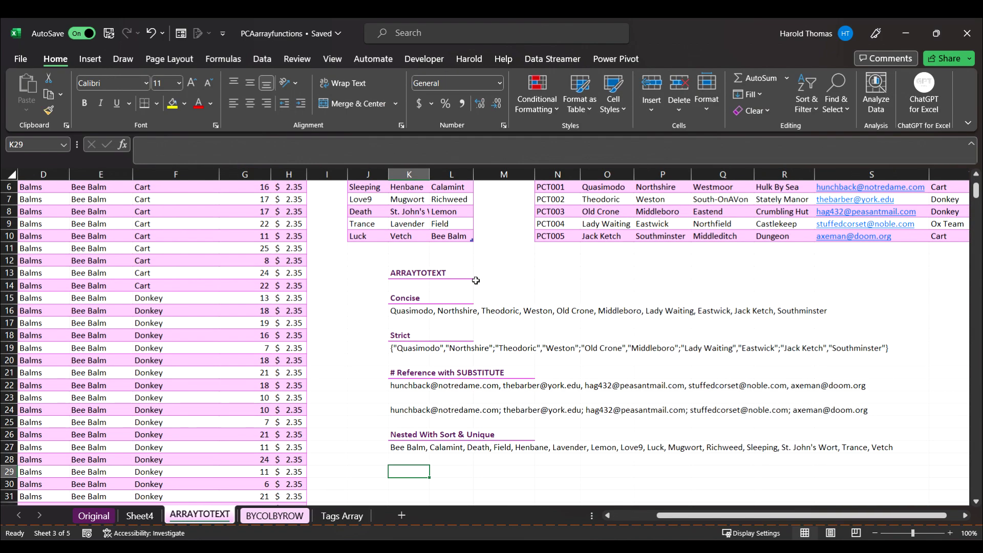